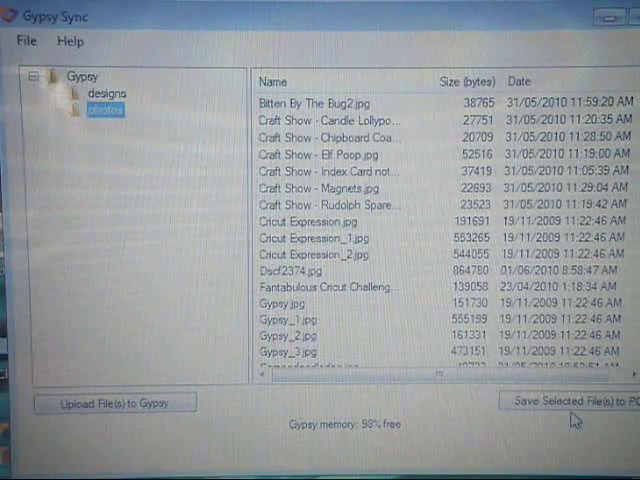
Step: Start a PC-to-Gypsy upload and select the card photo Dscf2333 from Scrapbook
{"action": "left_click", "coordinate": [178, 408]}
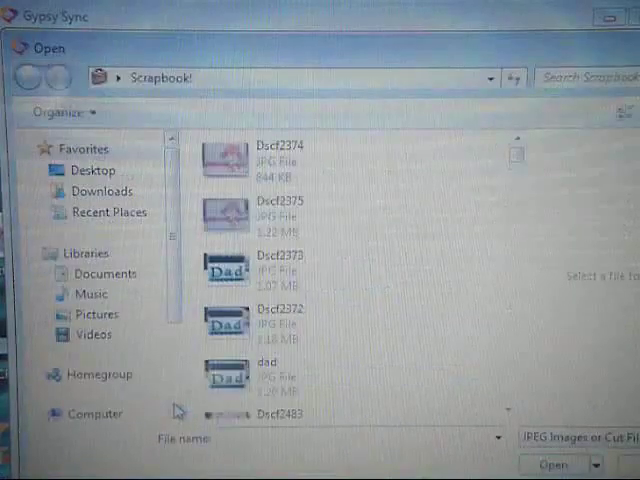
{"action": "left_click_drag", "start_coordinate": [516, 152], "coordinate": [518, 207]}
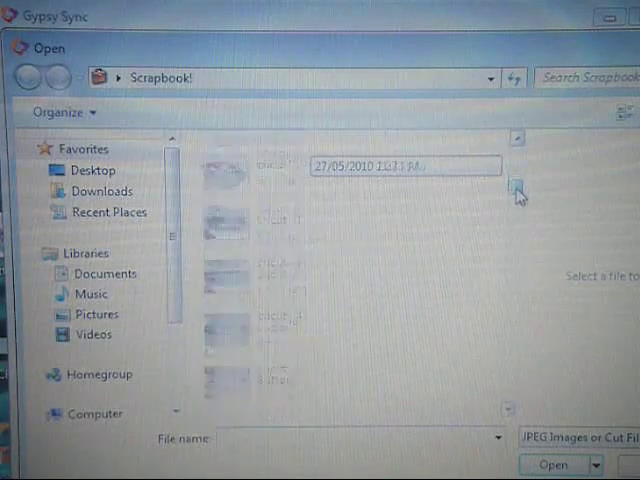
{"action": "left_click", "coordinate": [300, 338]}
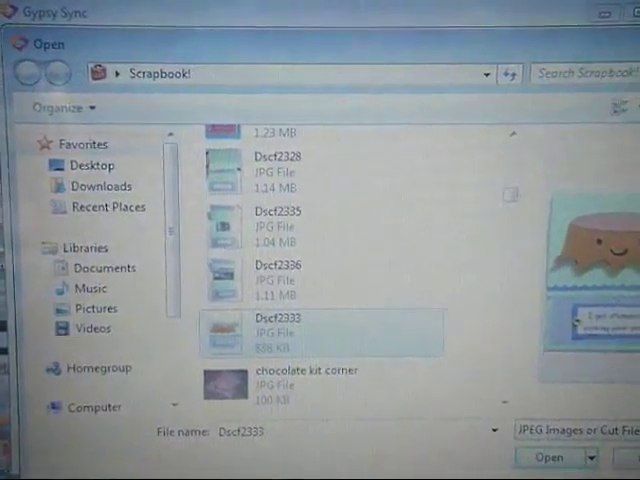
Step: Confirm Dscf2333.jpg in the Open dialog to begin its transfer to the Gypsy
{"action": "left_click", "coordinate": [560, 458]}
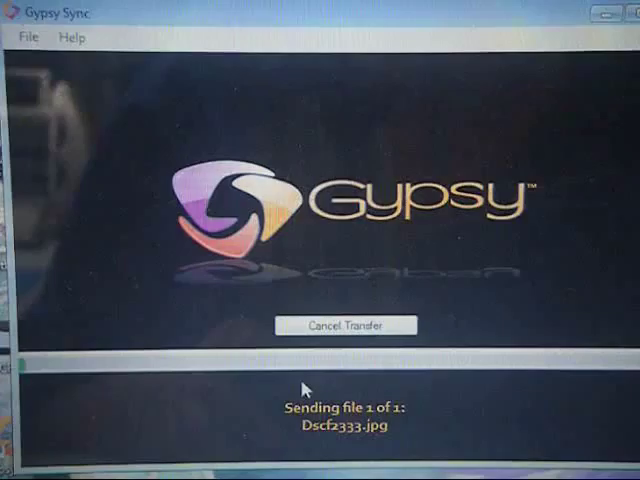